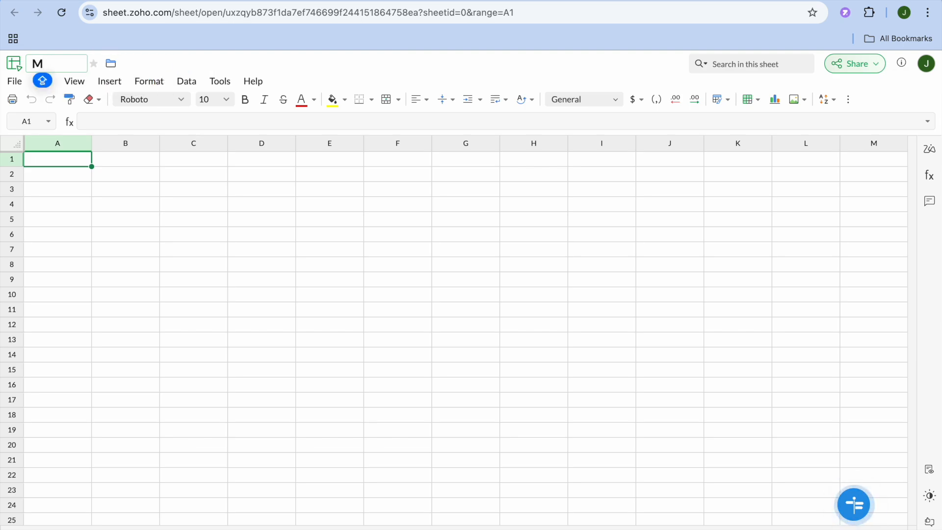
Name the spreadsheet MONTHLY EXPENSE.
text(ONTHLY)
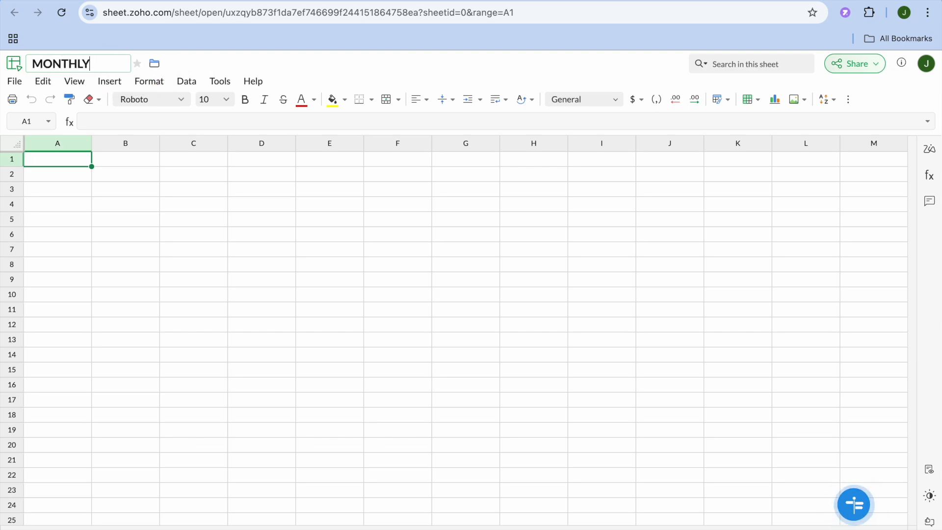
text( EXPEN)
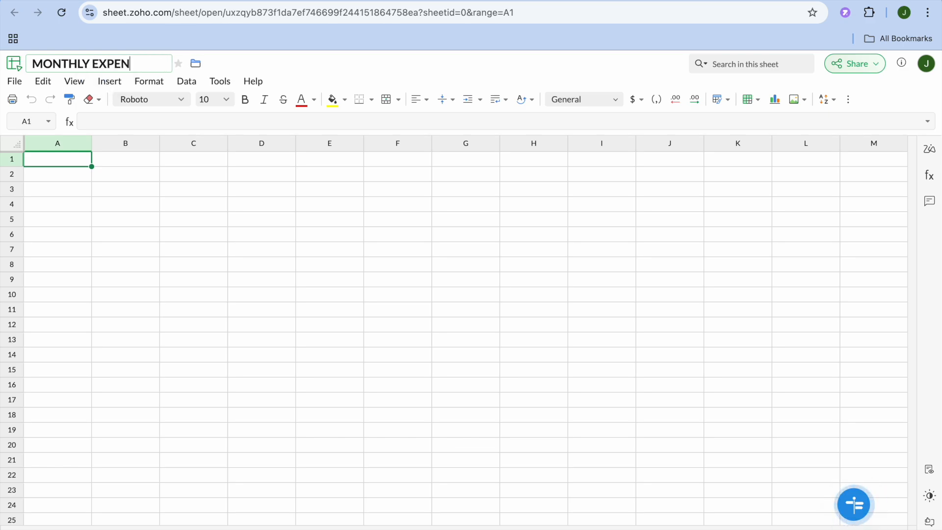
text(SE)
Enter the column headers EXPENSE in cell A1 and AMOUNT in cell B1.
click(62, 161)
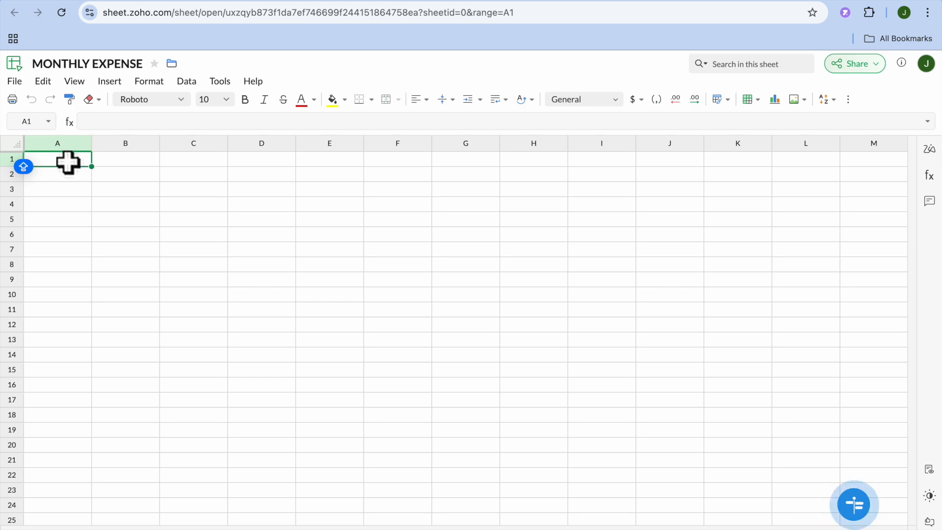
text(EXP)
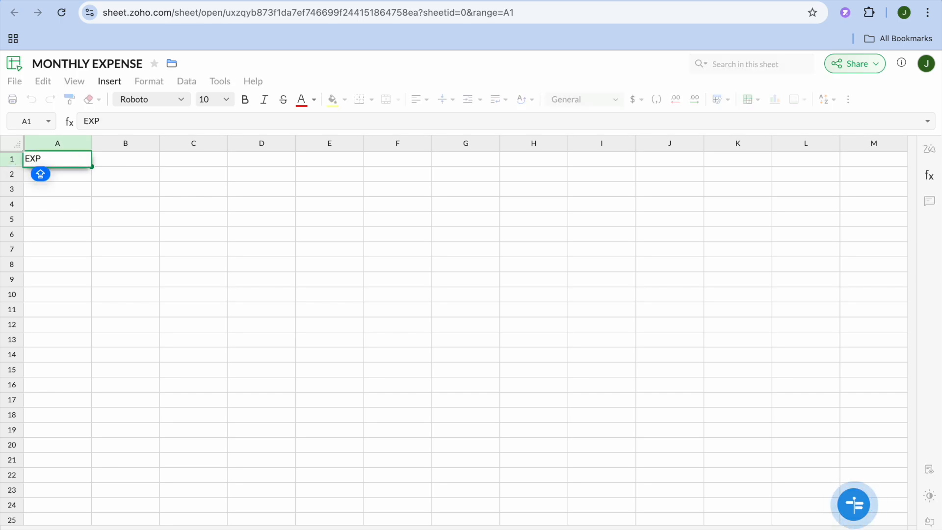
text(ENSE)
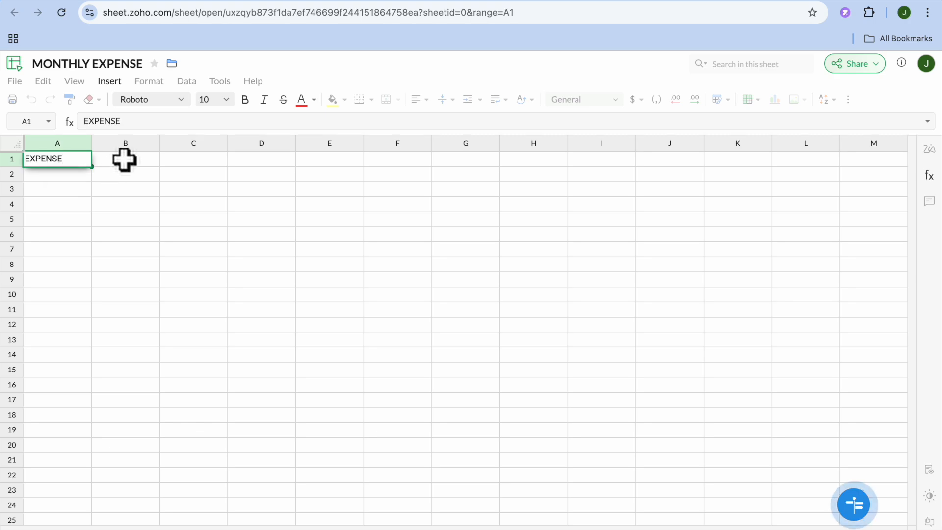
click(133, 161)
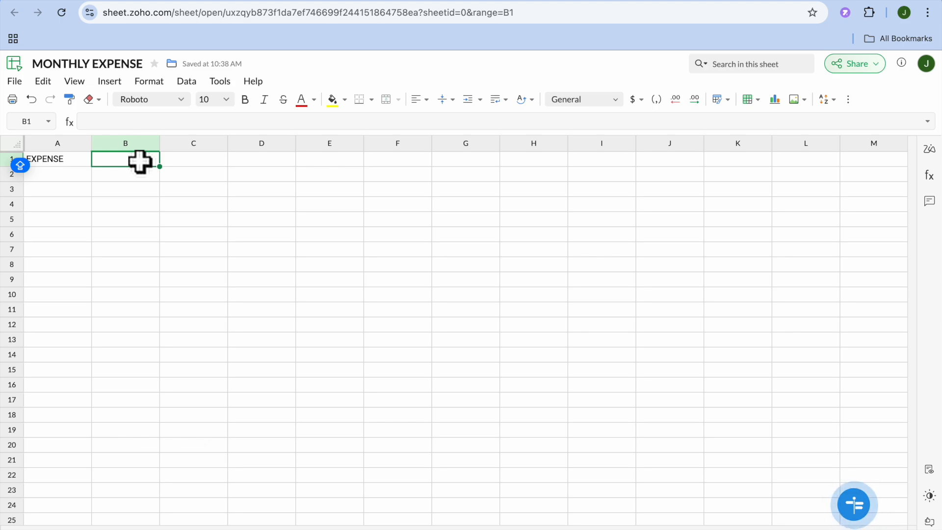
text(AMOUNT)
click(48, 167)
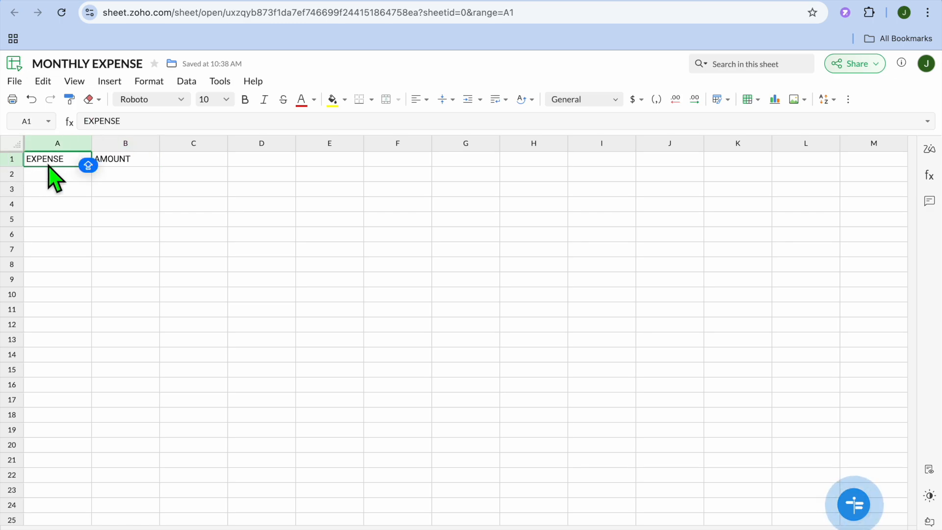
List the expense categories RENT, food and entertainment in cells A2 to A4.
click(49, 175)
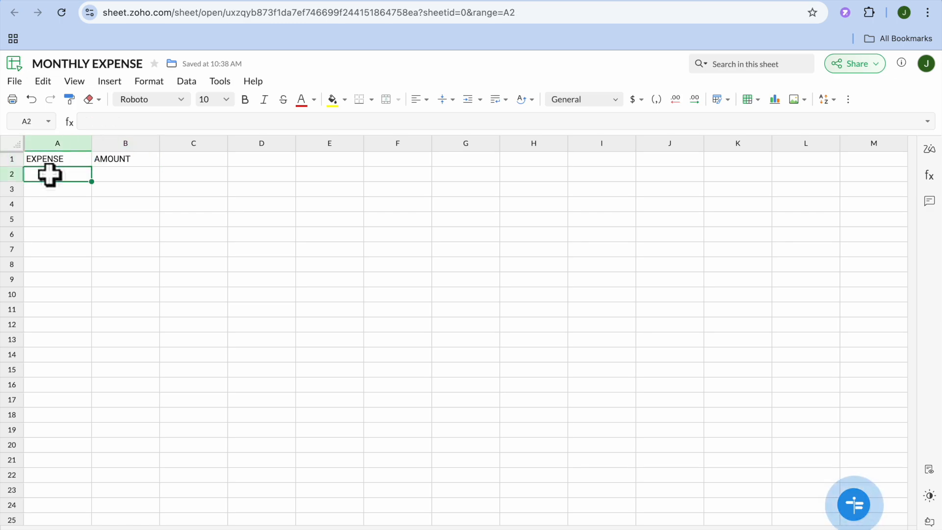
text(RENT)
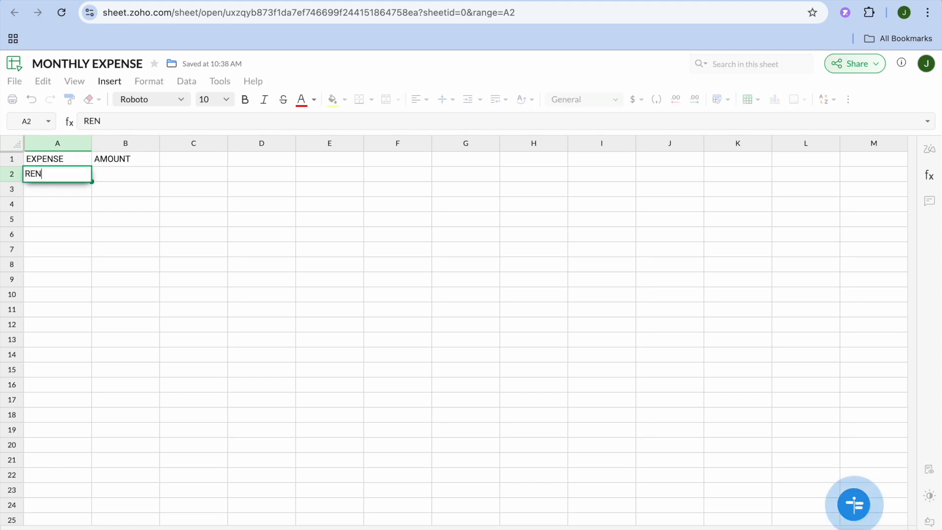
click(48, 190)
text(foo)
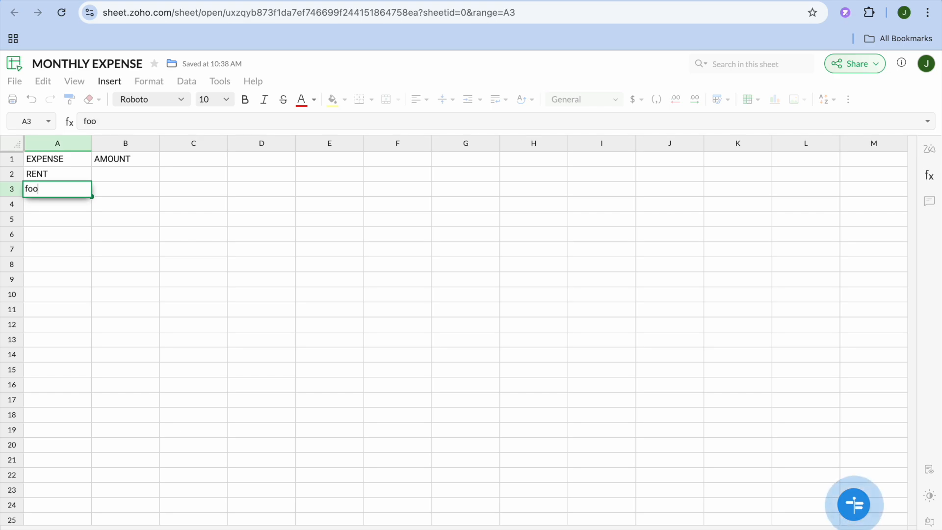
text(d)
click(46, 205)
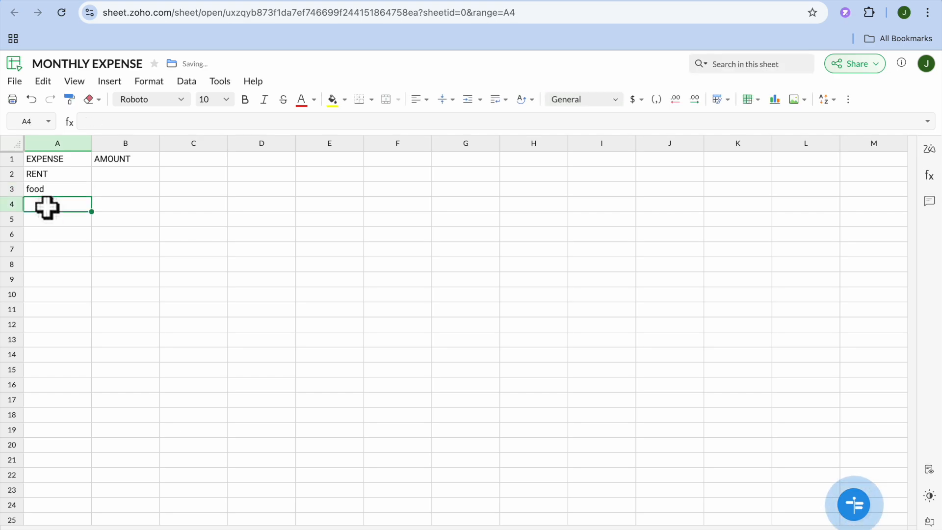
text(ente)
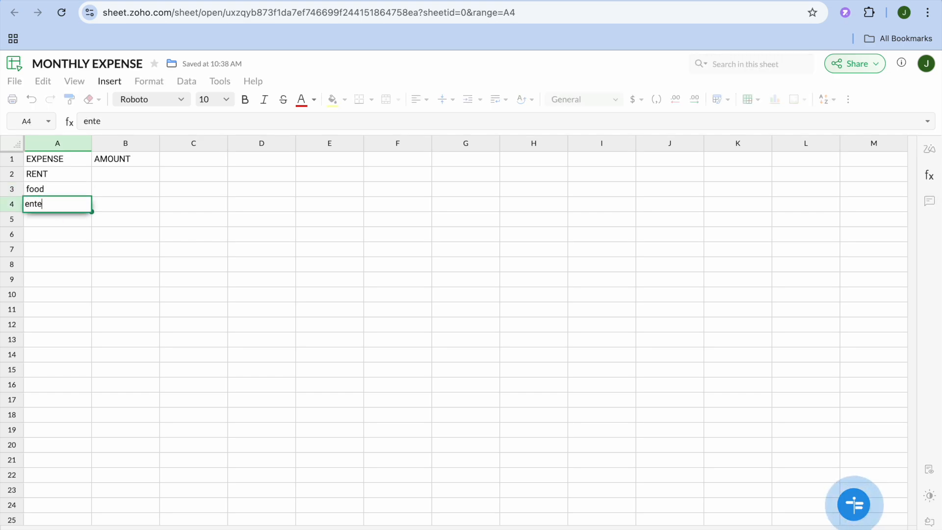
text(rtainment)
click(122, 218)
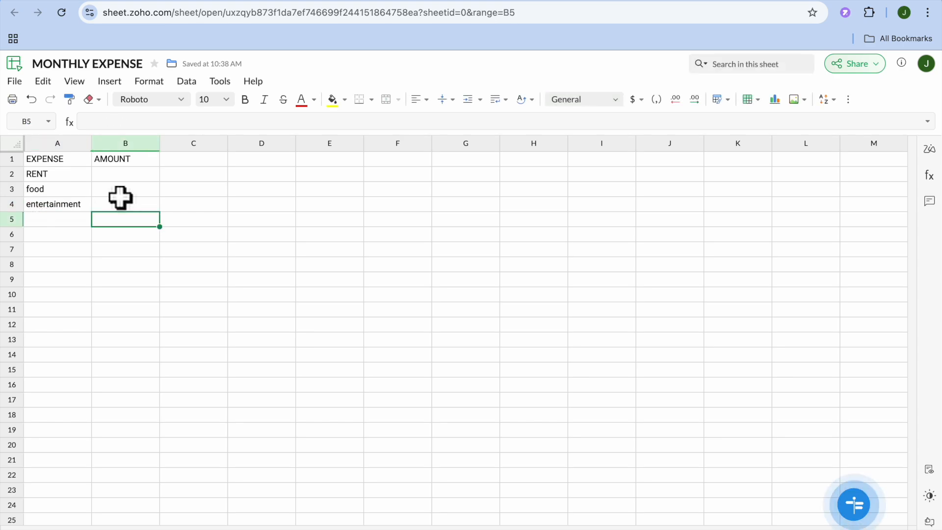
Enter the amounts 1200 for RENT, 300 for food and 100 for entertainment in cells B2 to B4.
click(129, 174)
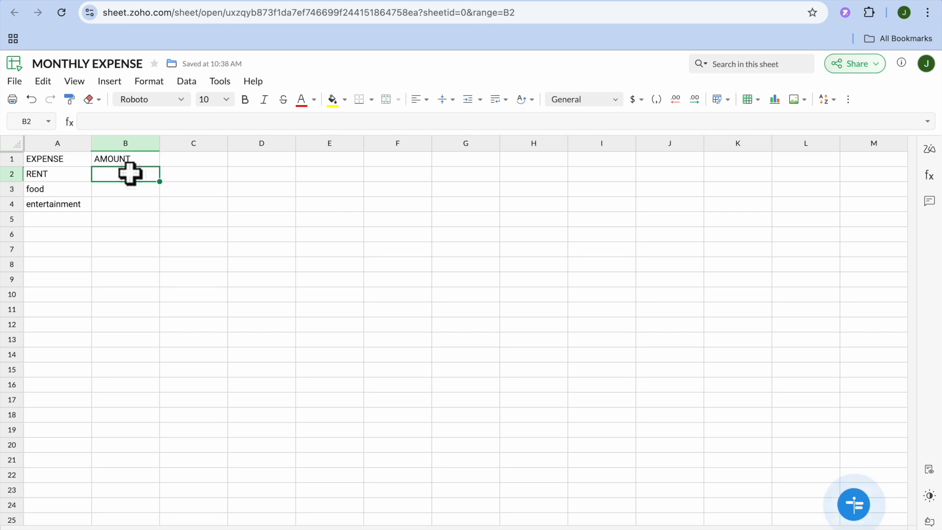
text(1200)
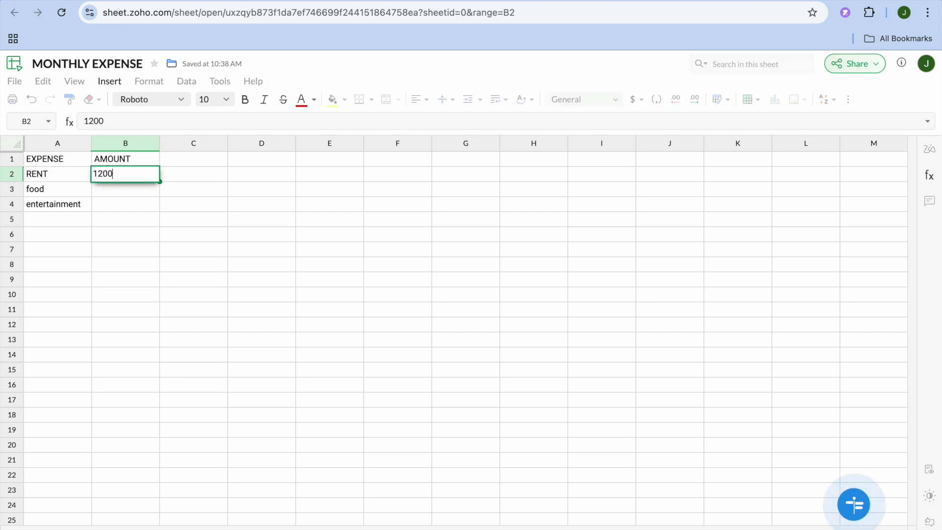
click(143, 193)
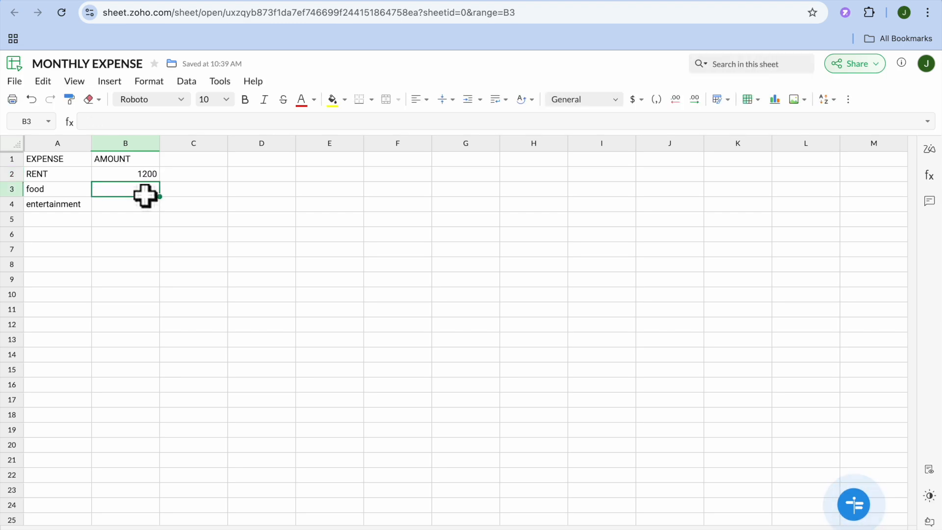
text(300)
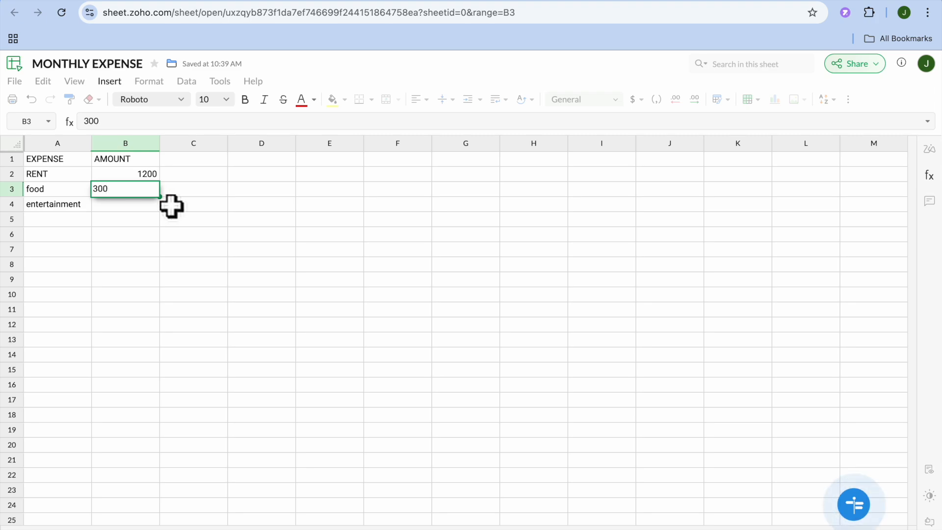
click(142, 208)
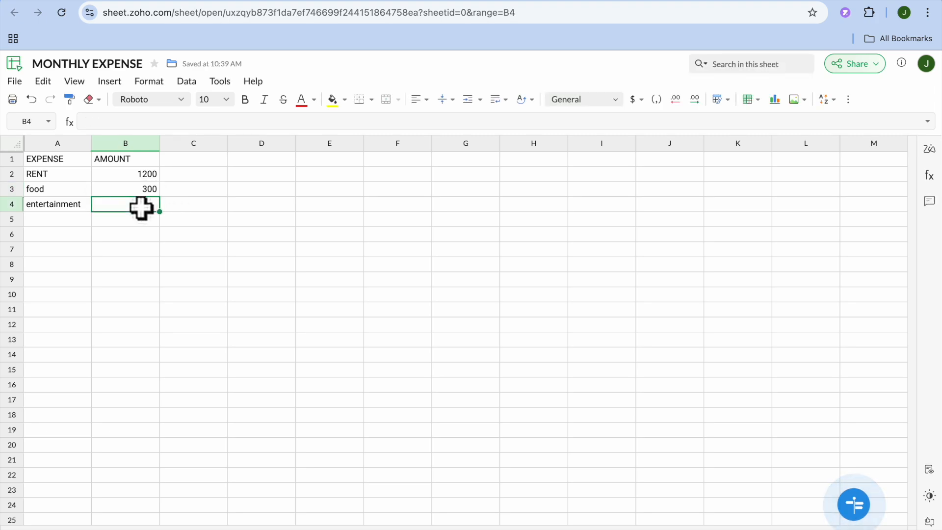
text(100)
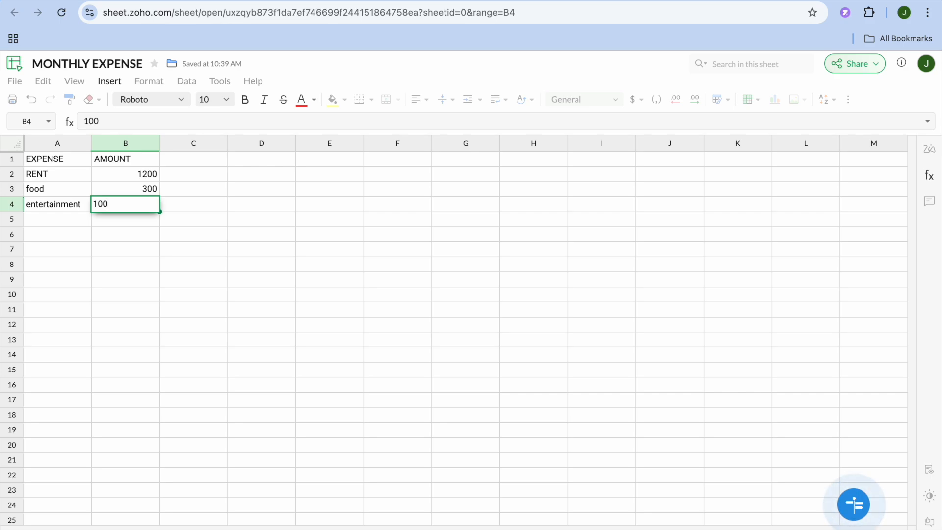
click(78, 177)
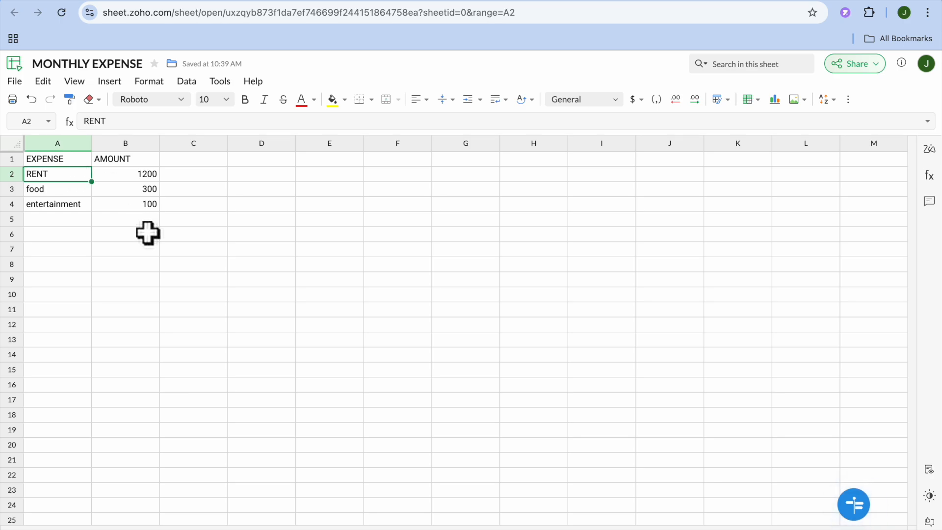
Total the amounts in cell B5 with the formula =SUM(b2:b4).
click(134, 219)
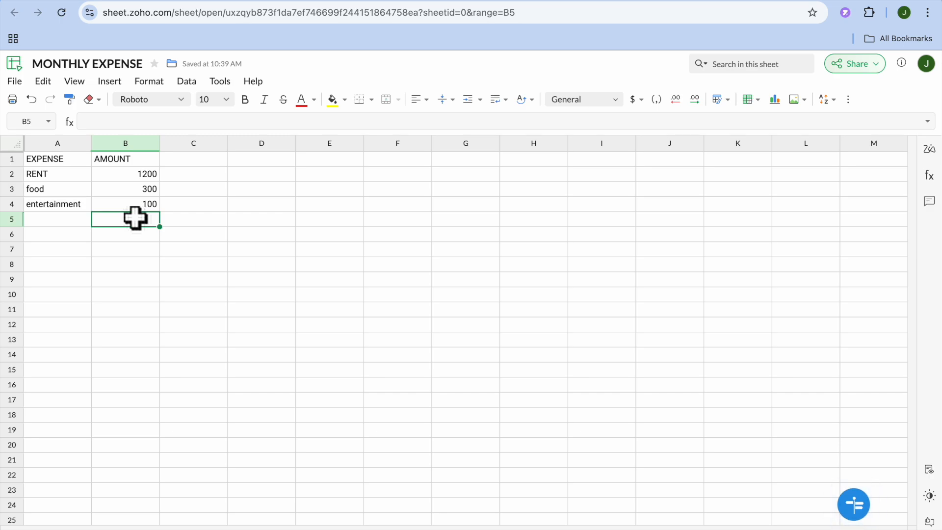
text(=)
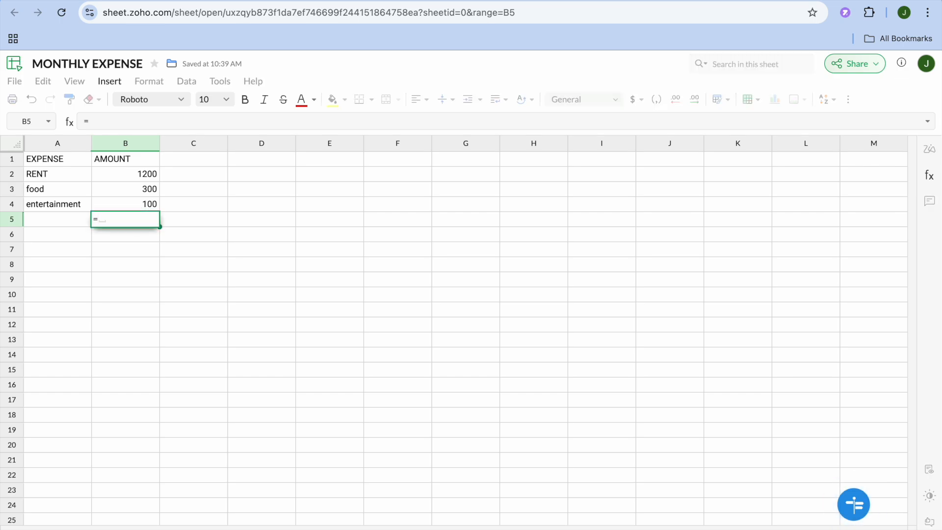
text(sum)
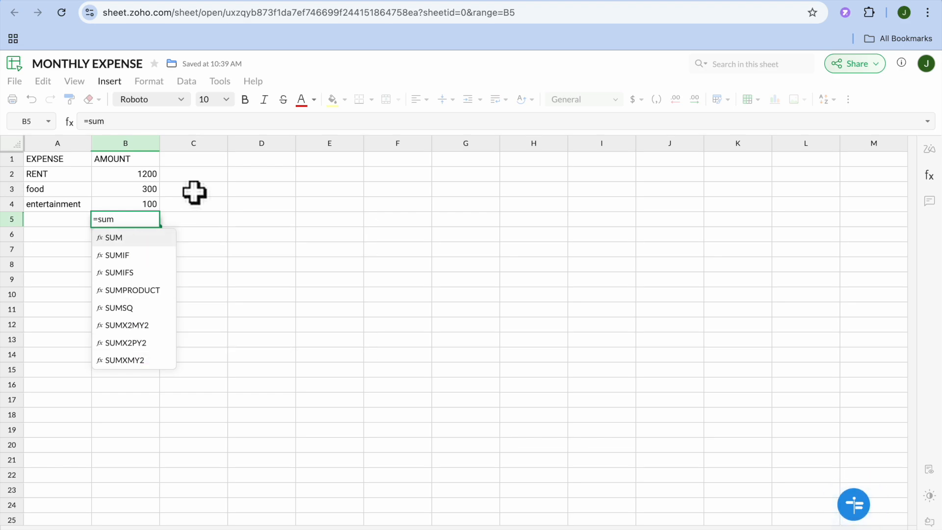
key(Tab)
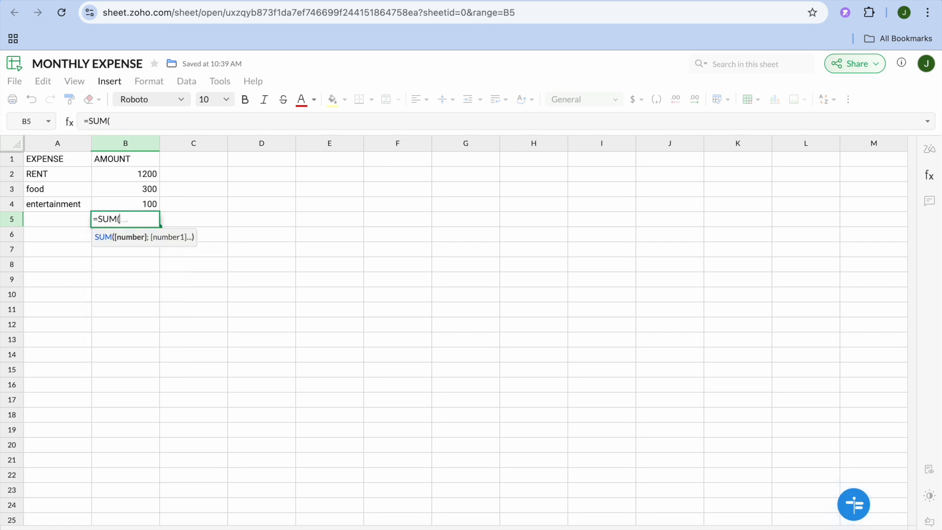
text(b2)
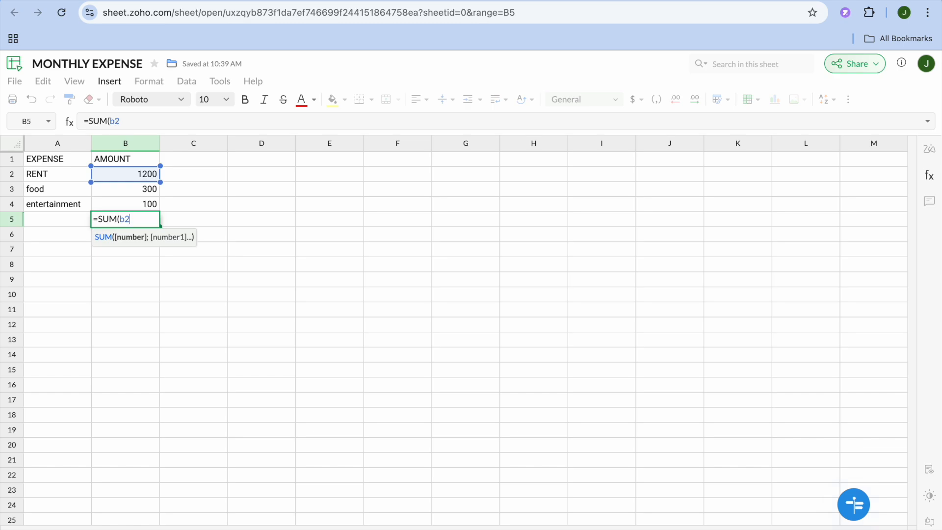
text(:)
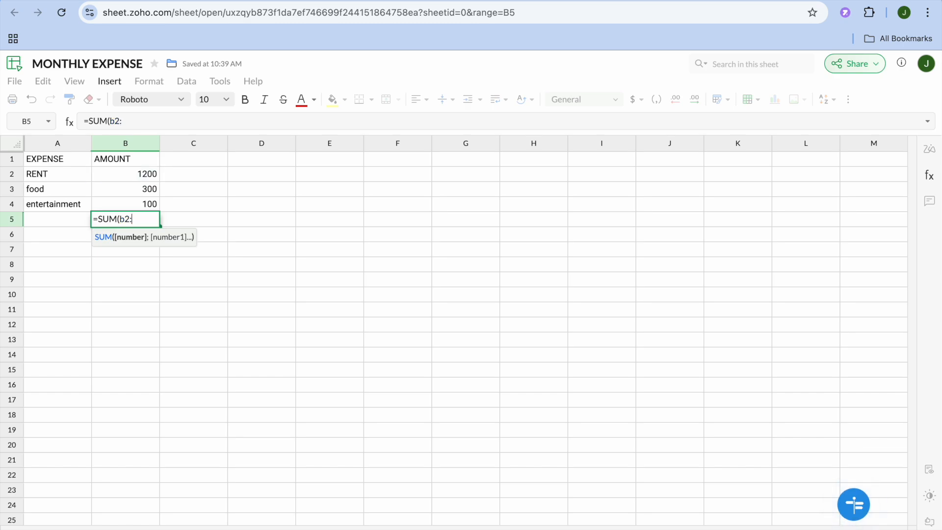
text(b4)
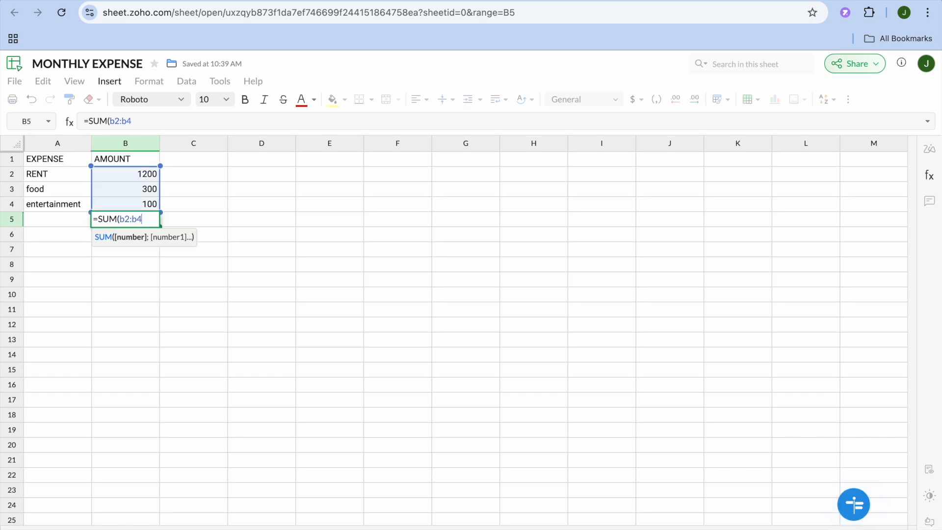
text())
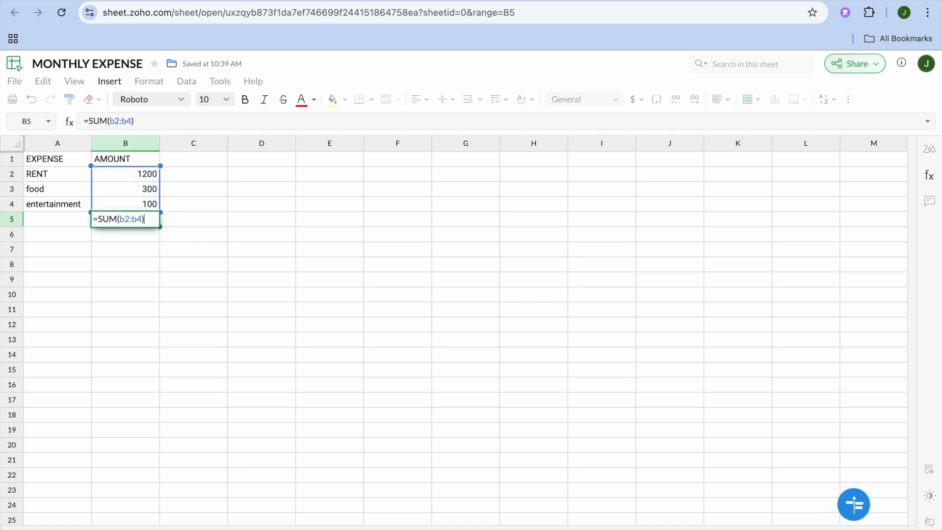
key(Return)
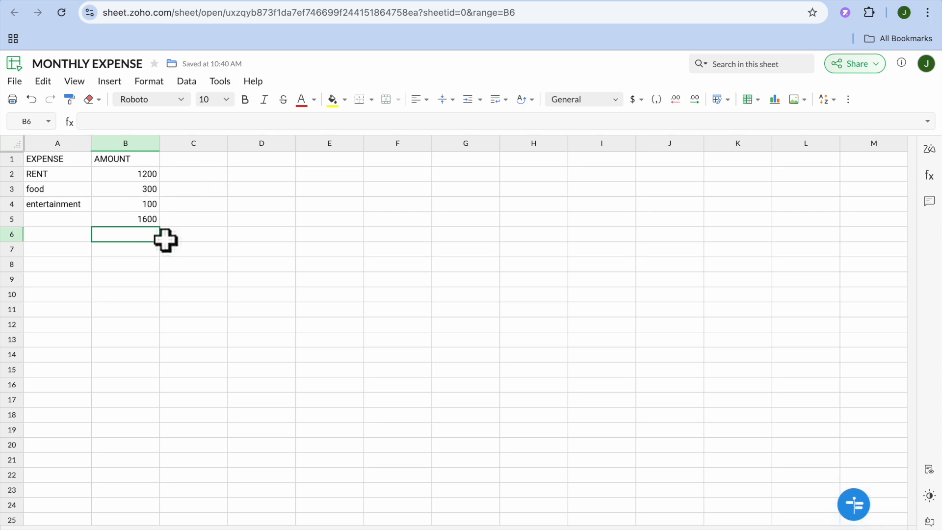
Replace the entertainment amount in cell B4 with 200.
click(150, 185)
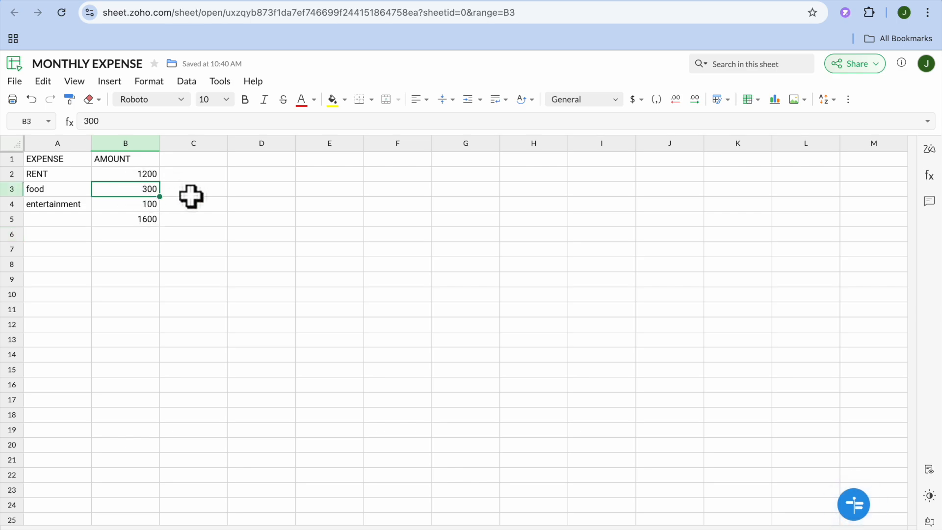
click(147, 208)
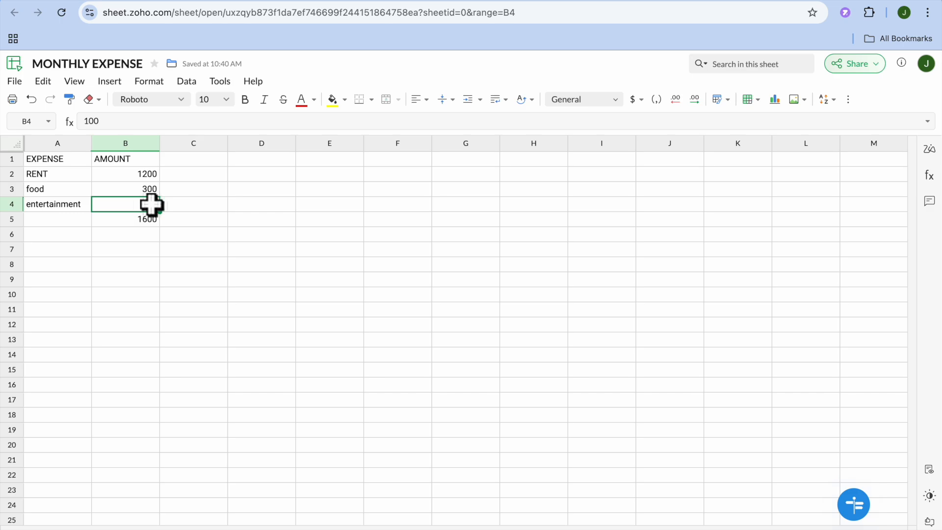
key(Delete)
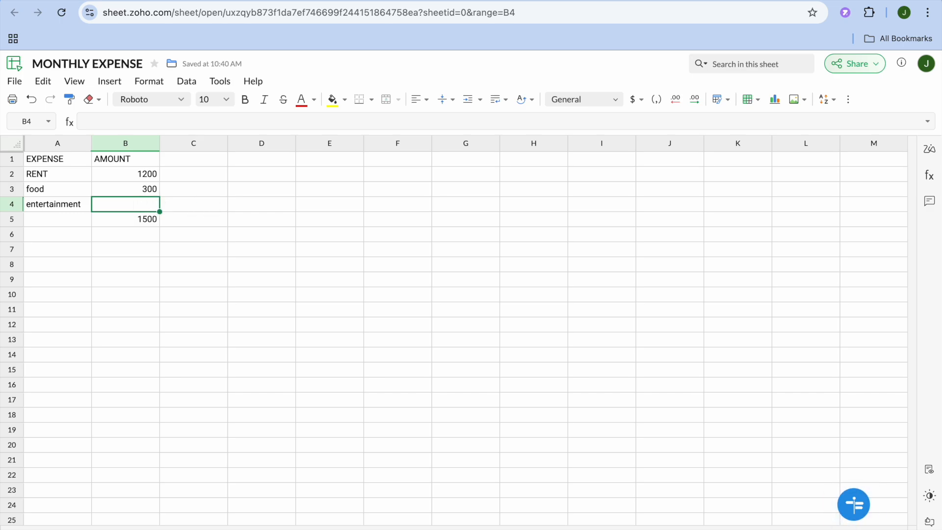
text(200)
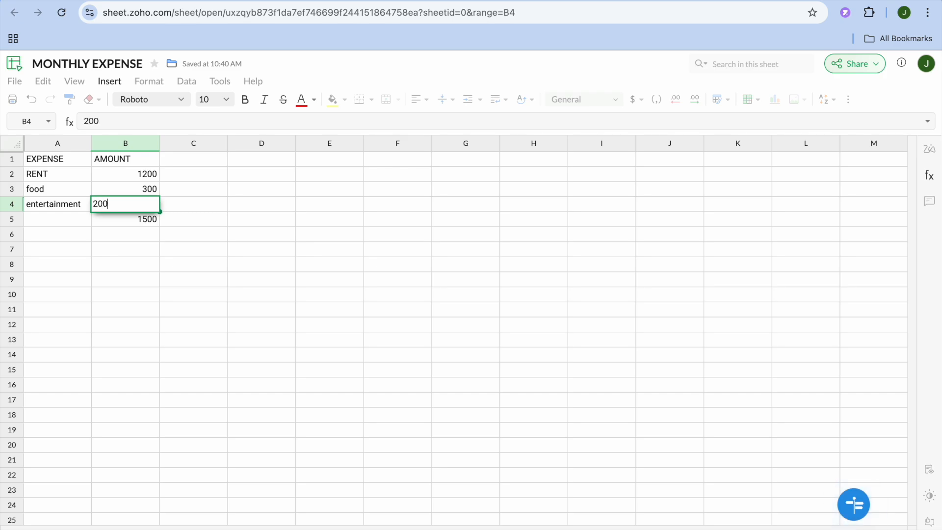
key(Return)
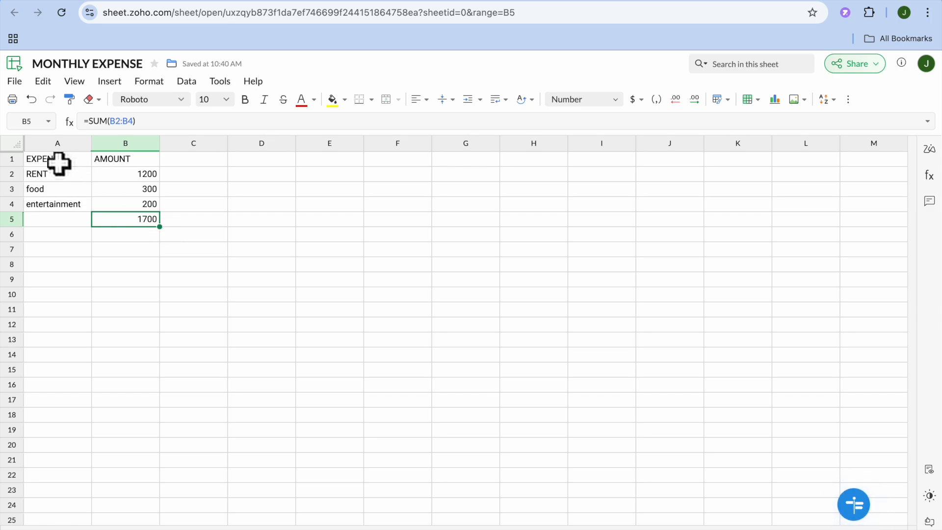
Make the column headers EXPENSE in cell A1 and AMOUNT in cell B1 bold.
click(54, 161)
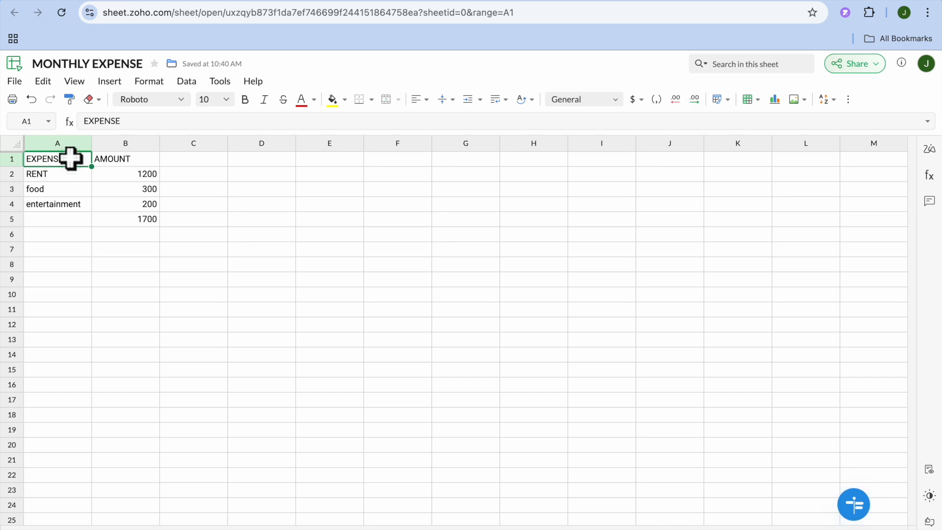
click(246, 101)
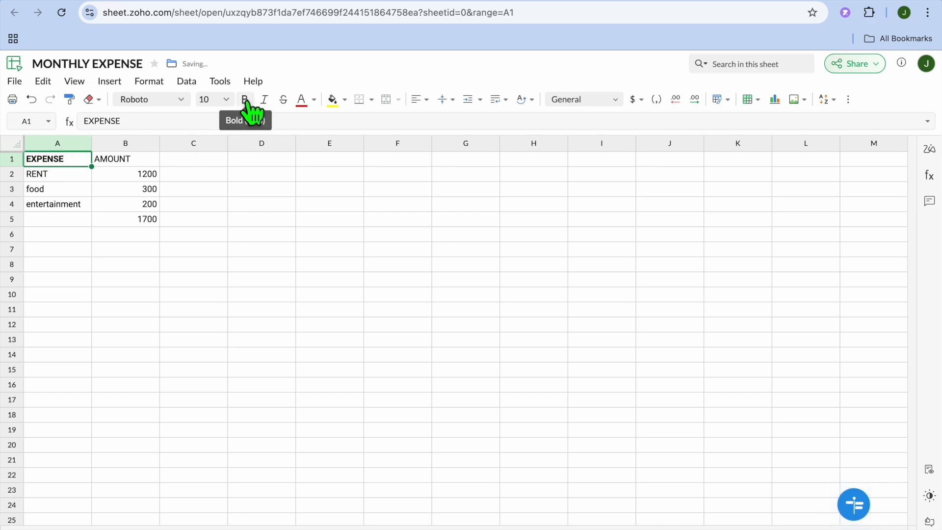
click(134, 158)
click(246, 100)
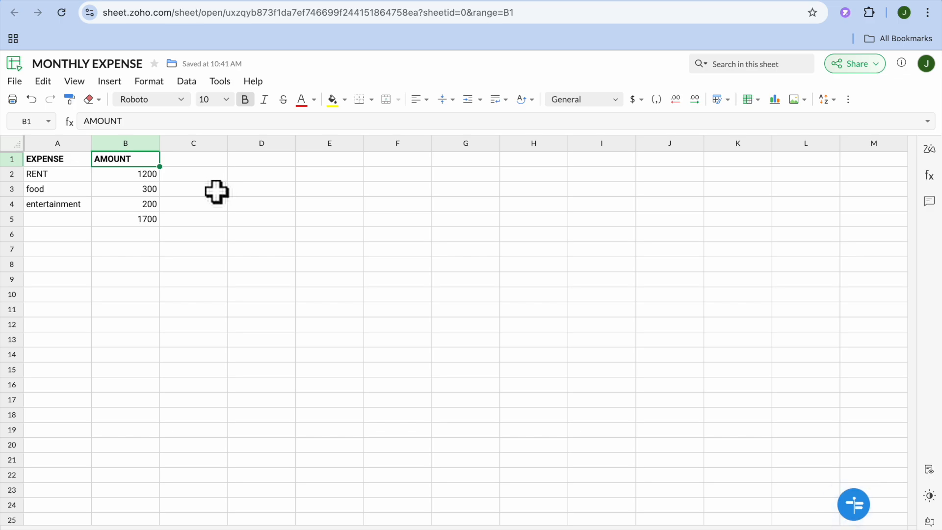
Format the amounts and the total in cells B2 to B5 as United States Dollar currency.
drag(125, 219, 125, 173)
click(149, 81)
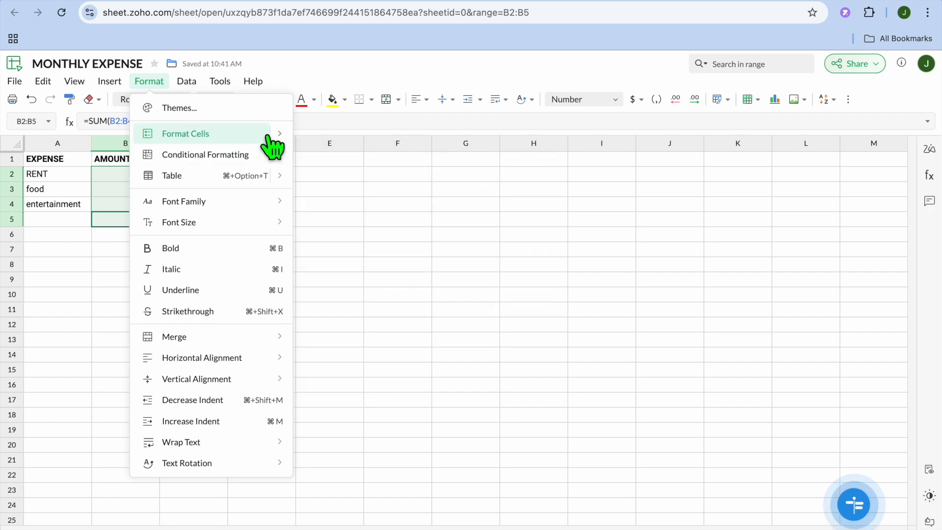
mouse_move(268, 140)
mouse_move(353, 202)
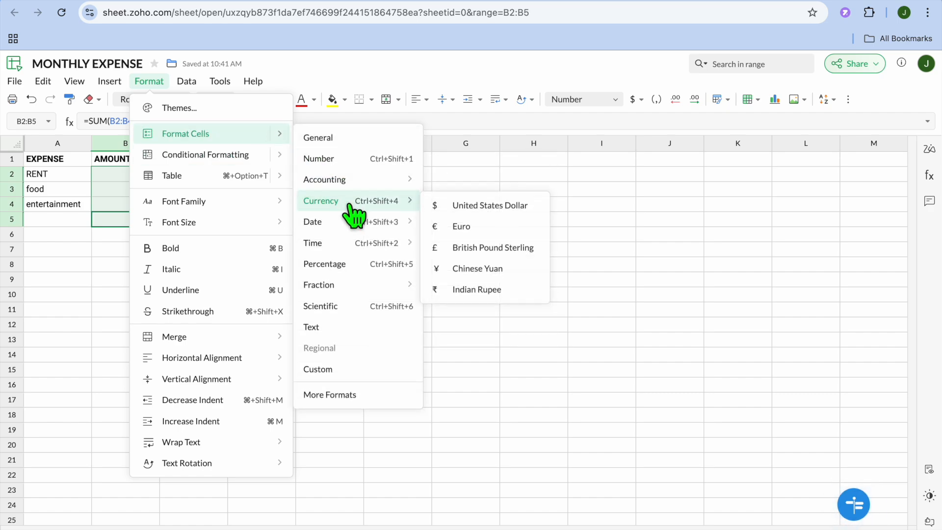
click(437, 206)
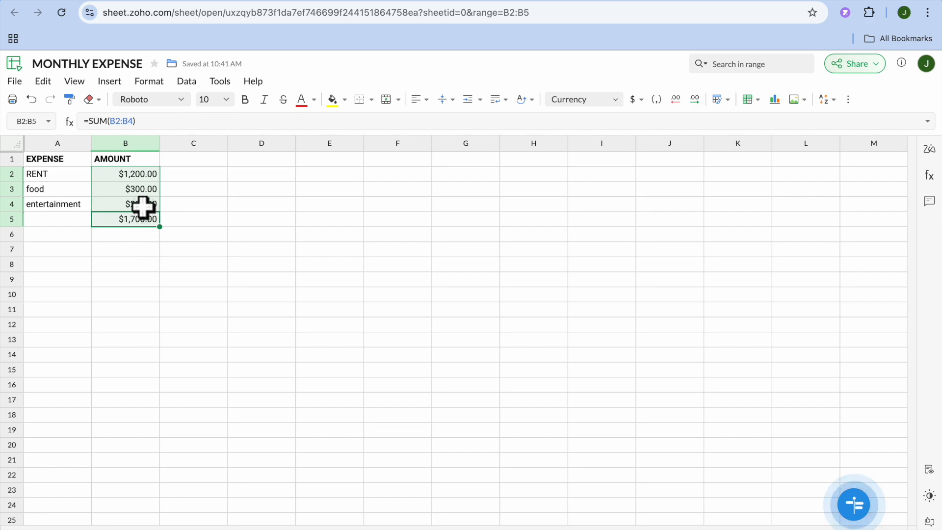
click(54, 234)
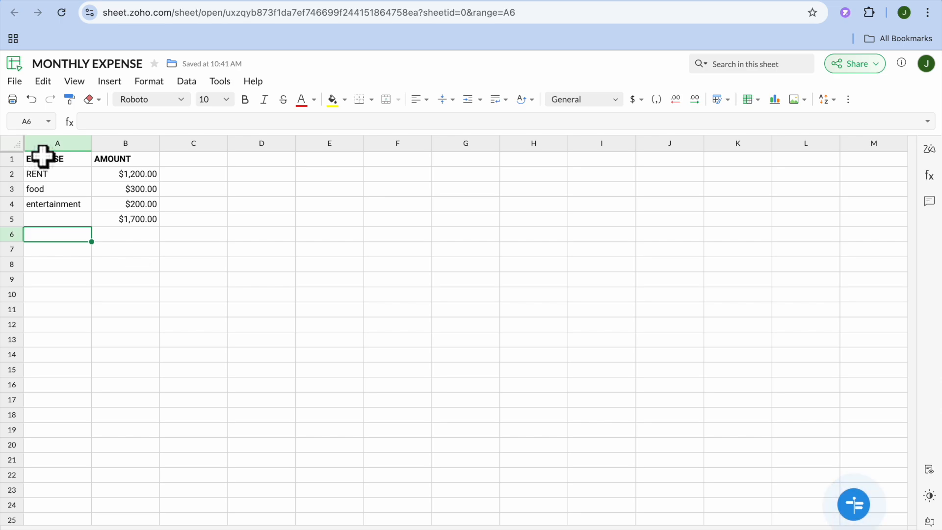
Insert a pie chart of the expense categories and amounts from the range A1:B4.
drag(30, 156, 151, 203)
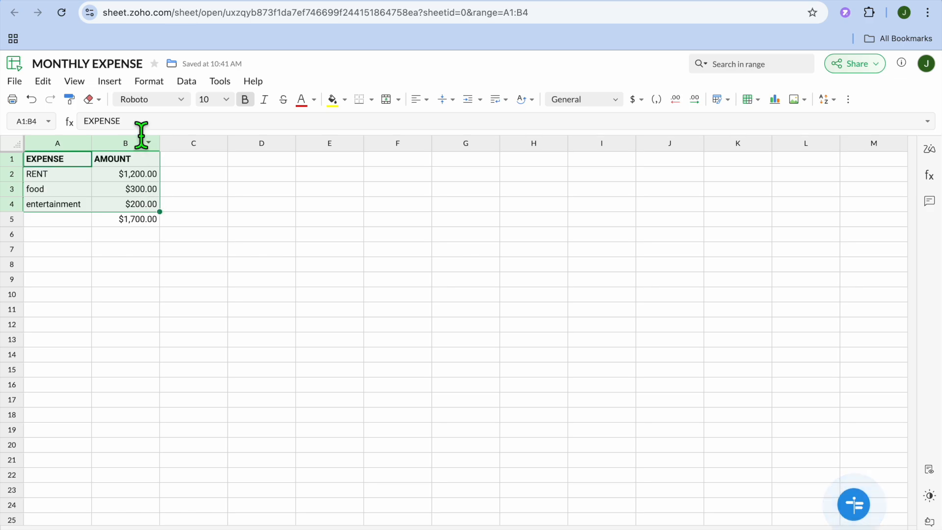
click(110, 81)
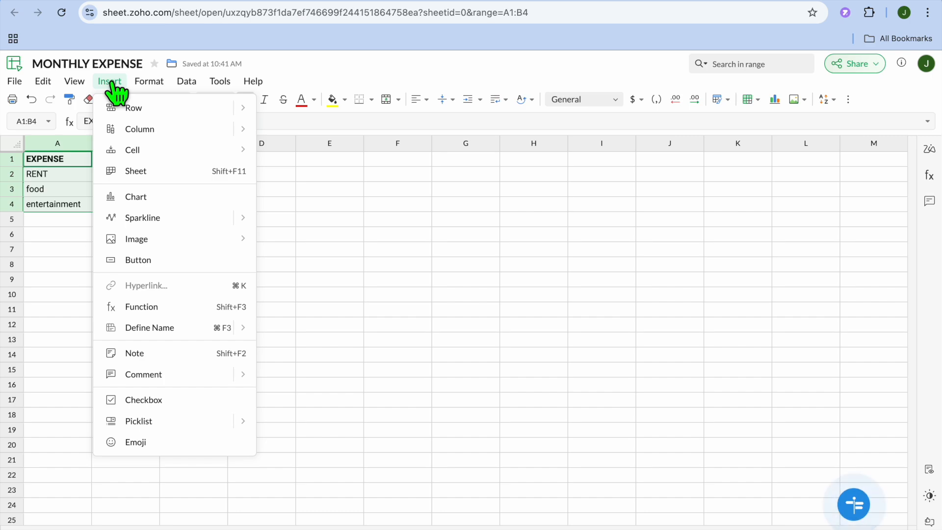
click(136, 197)
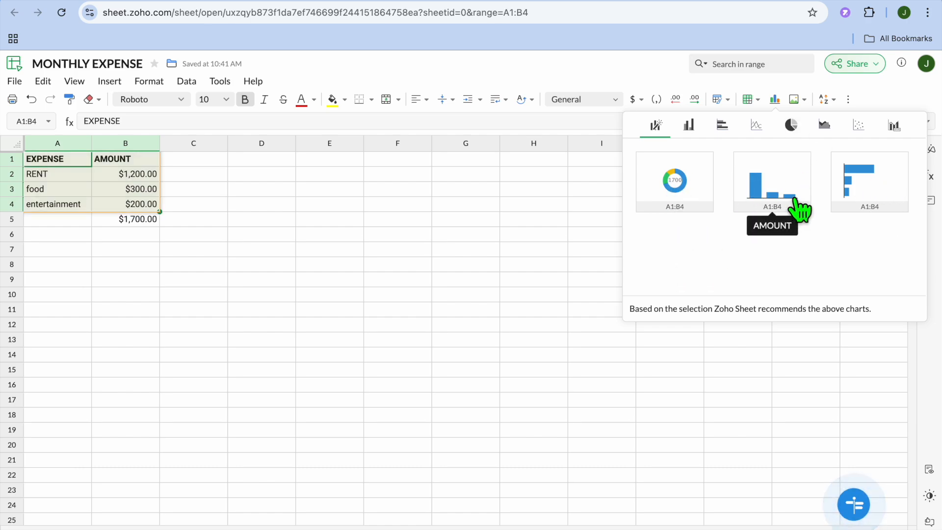
click(792, 126)
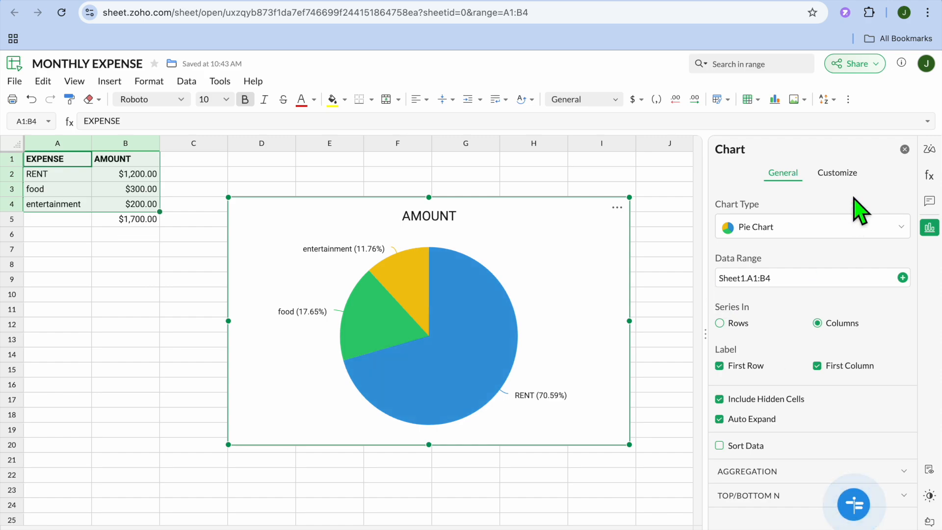
Examine the pie chart's customization options, including its chart title settings, and close the chart settings.
click(845, 172)
click(836, 237)
click(837, 237)
click(837, 254)
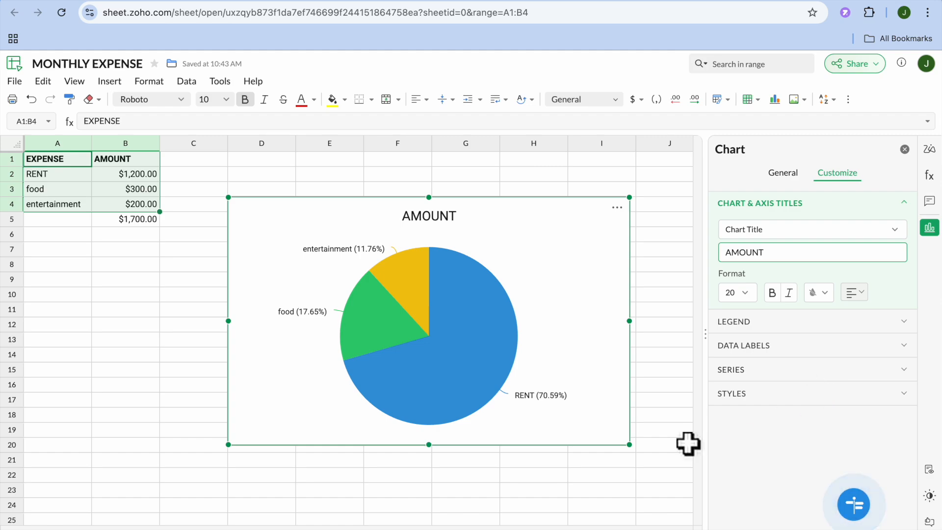
click(588, 475)
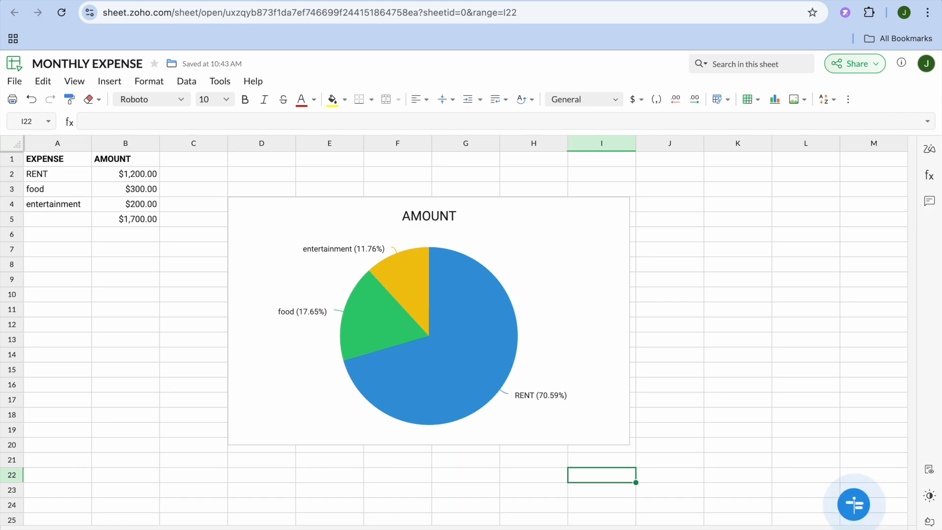
Review the access levels offered for sharing the spreadsheet with members, and close the sharing dialog without inviting anyone.
click(853, 63)
click(904, 100)
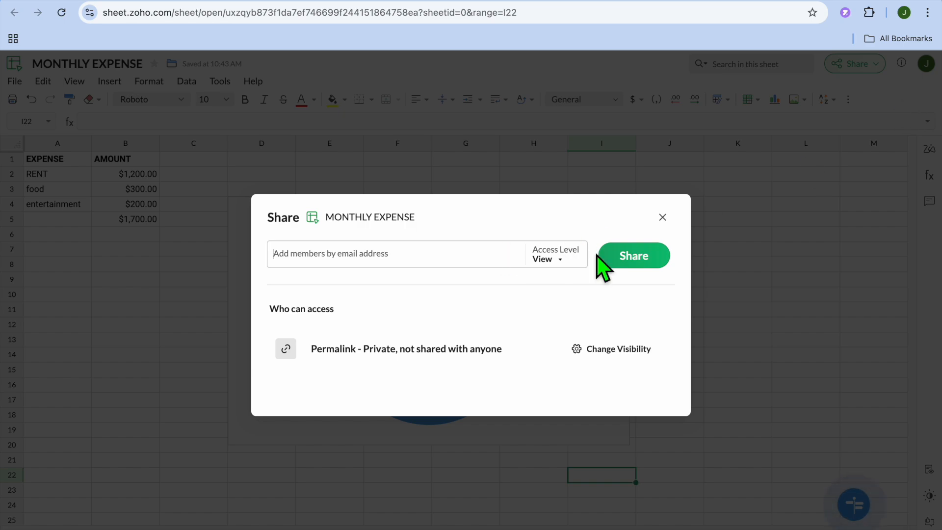
click(556, 260)
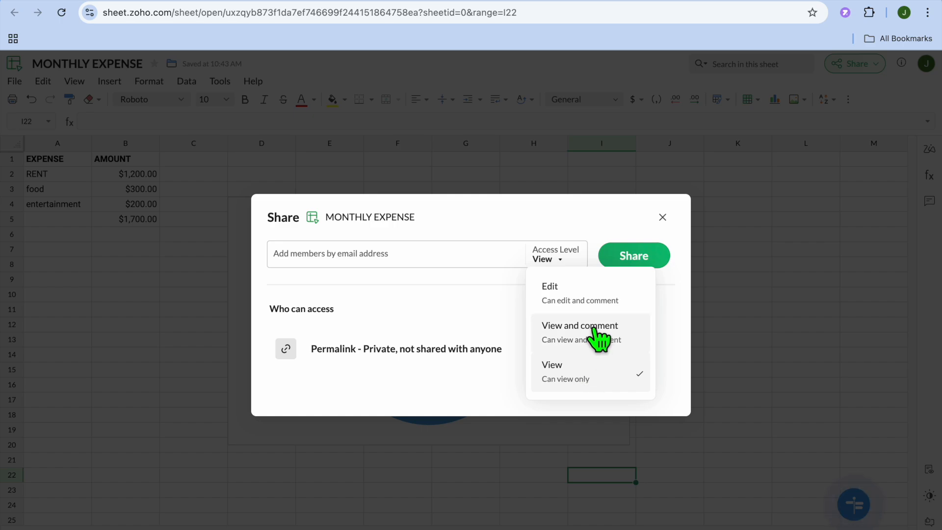
click(663, 220)
click(663, 221)
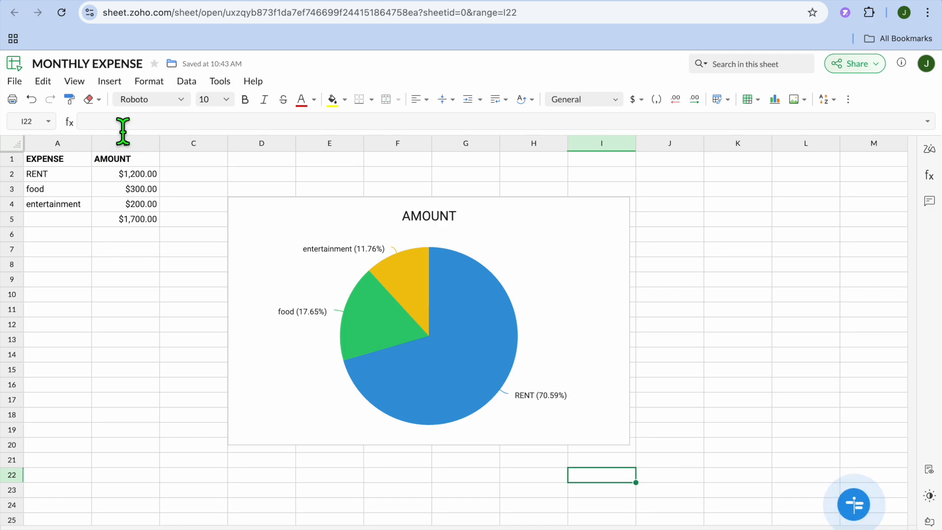
click(223, 82)
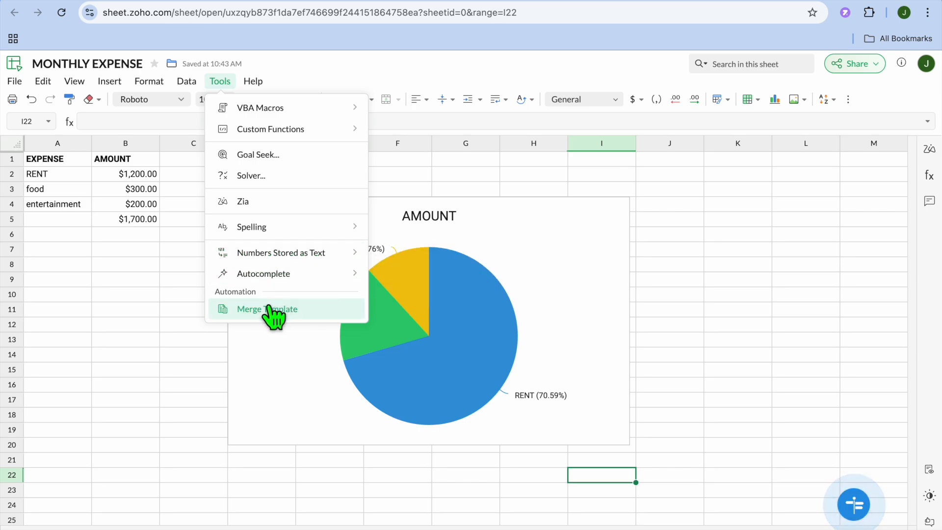
click(133, 278)
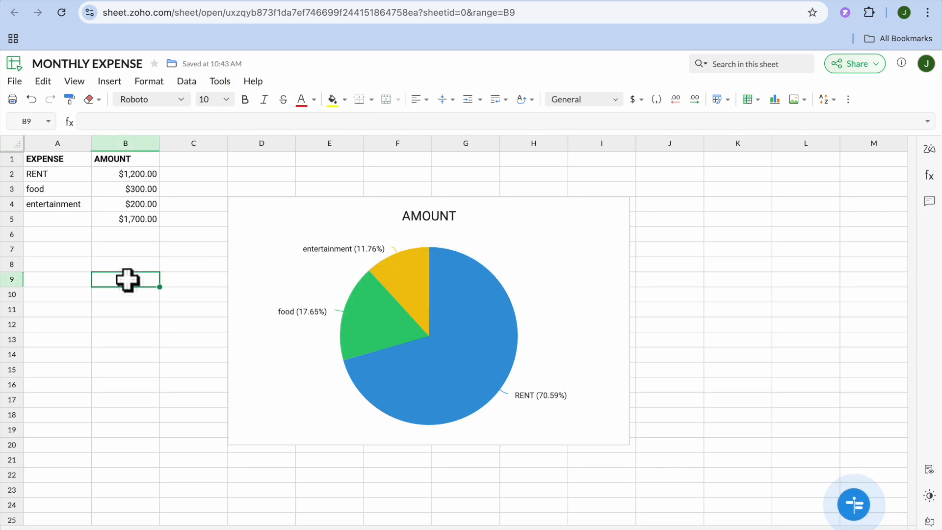
Widen columns A and B so both are roughly half again as wide as the default columns.
click(90, 158)
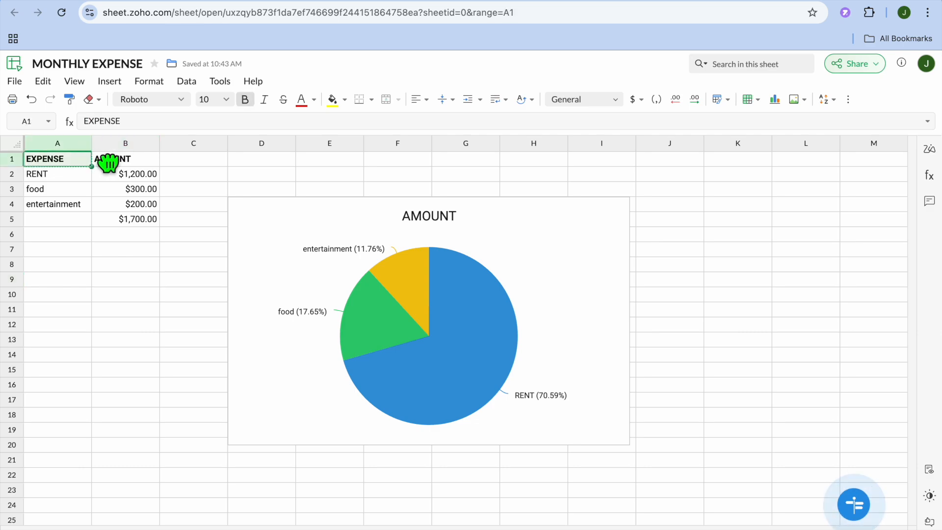
drag(103, 149, 134, 151)
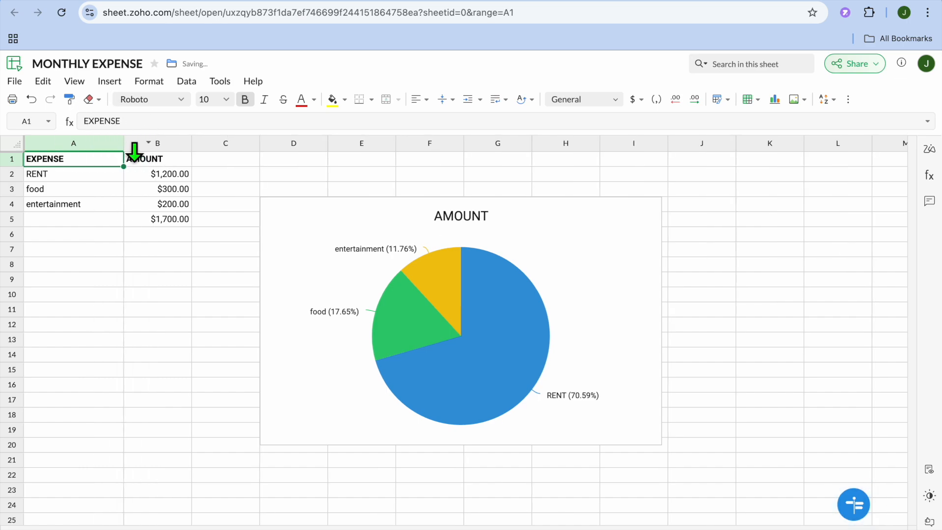
click(203, 156)
drag(204, 157, 238, 156)
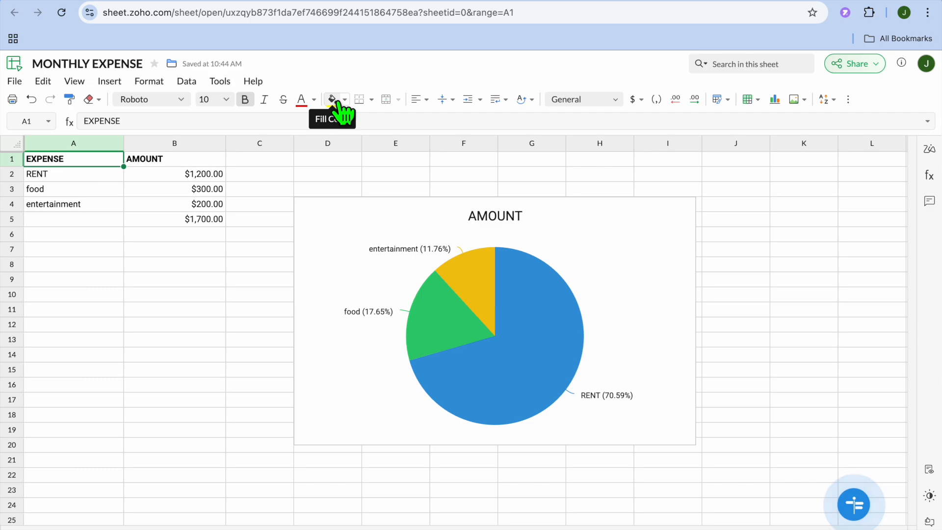
Examine the file formats in which the spreadsheet can be downloaded.
click(15, 81)
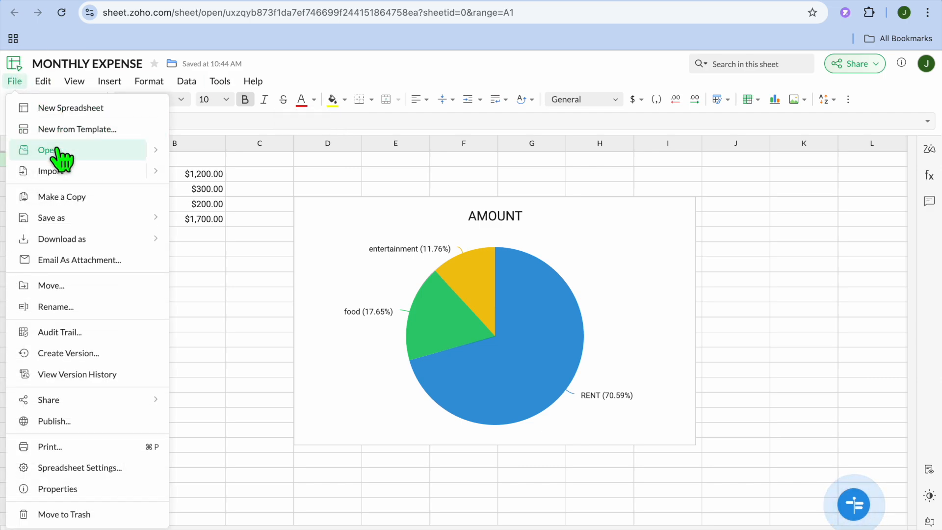
mouse_move(98, 245)
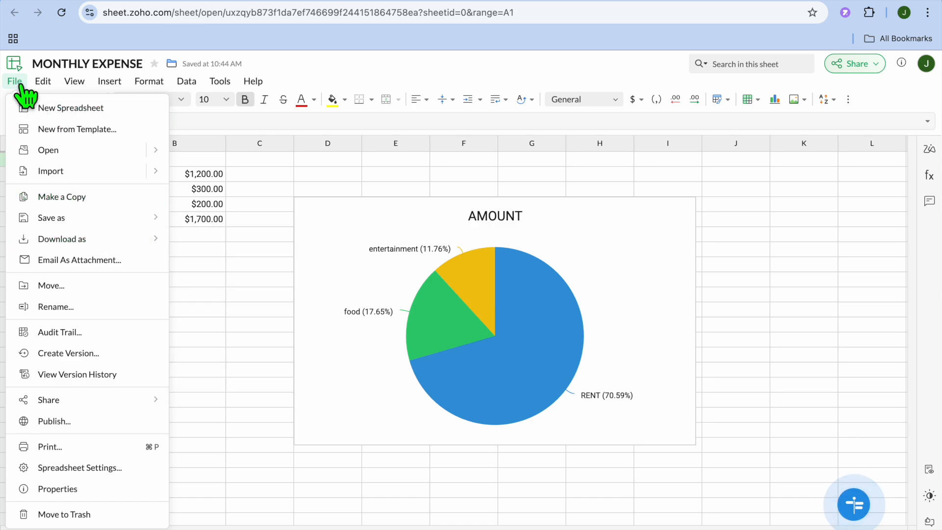
mouse_move(56, 240)
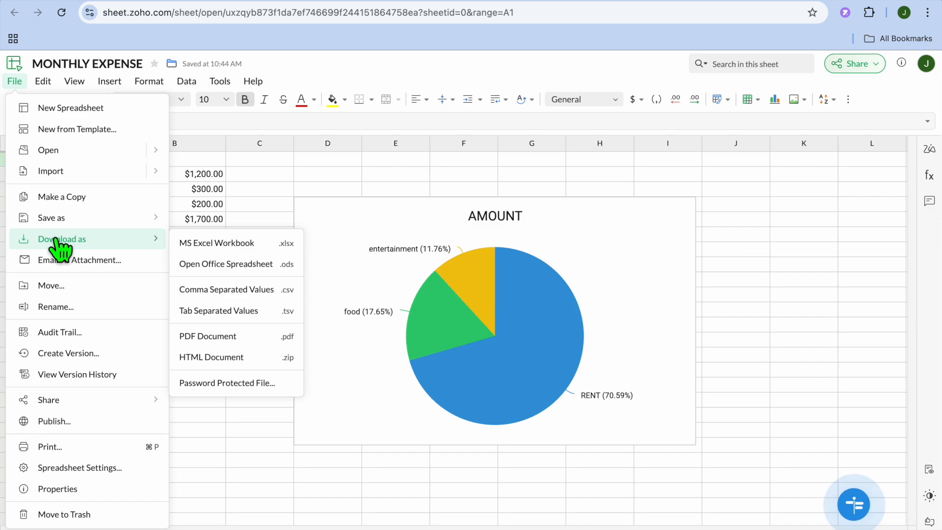